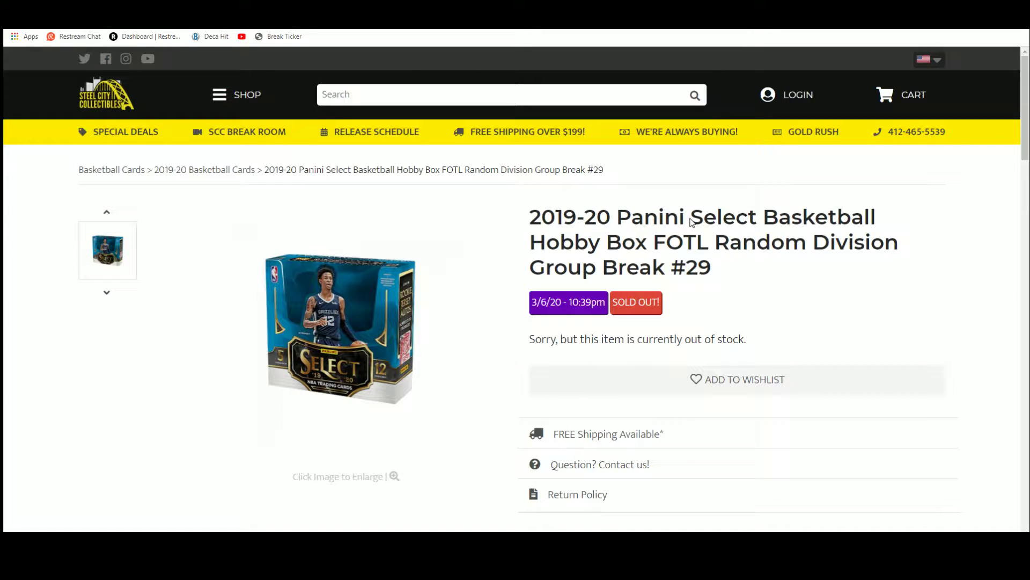
# - Copy the six names from A1:A6 into a blank RANDOM.ORG List Randomizer
pyautogui.hotkey('ctrl', 'Tab')
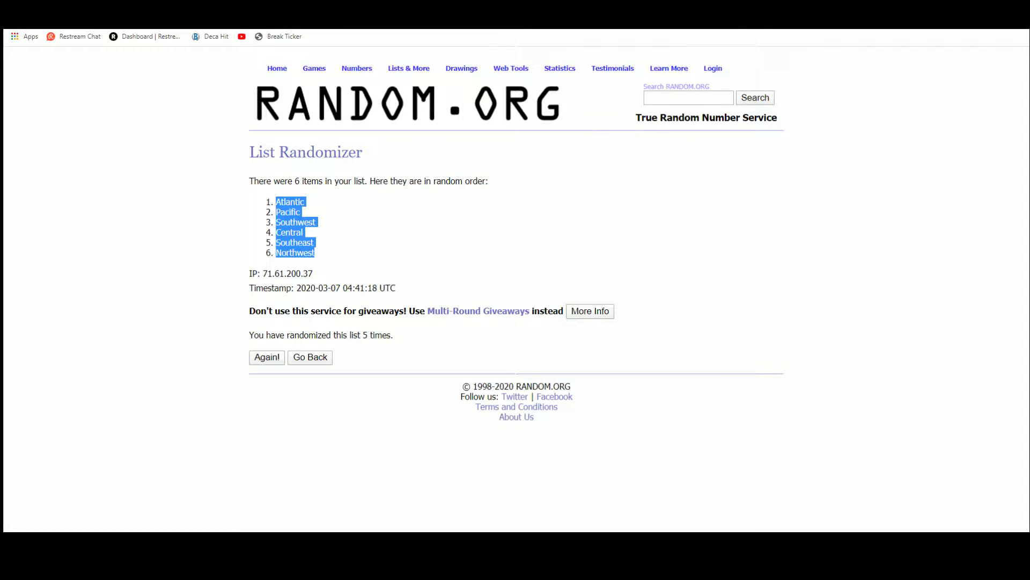
pyautogui.click(398, 80)
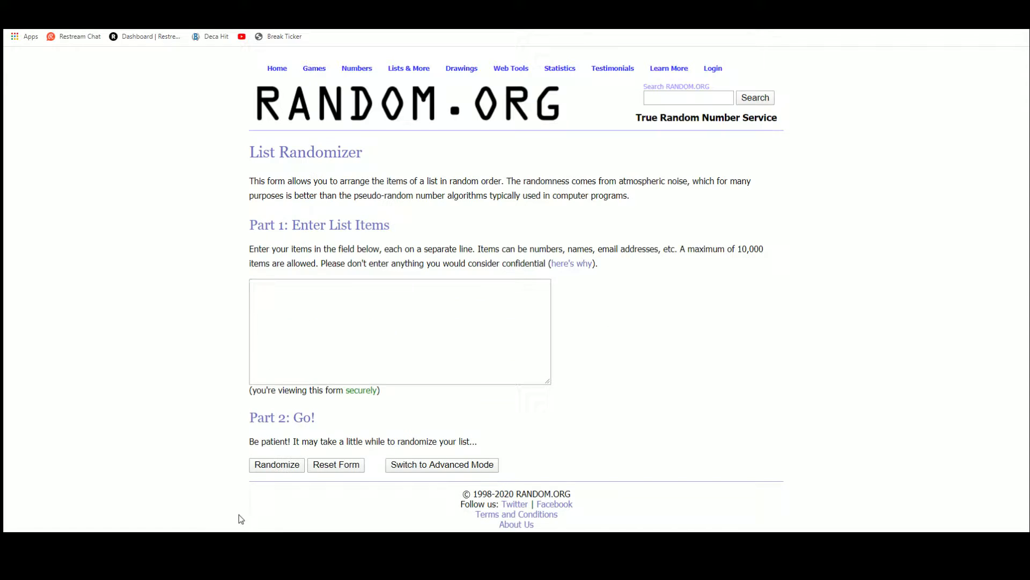
pyautogui.hotkey('alt', 'Tab')
pyautogui.moveTo(346, 174); pyautogui.dragTo(347, 259)
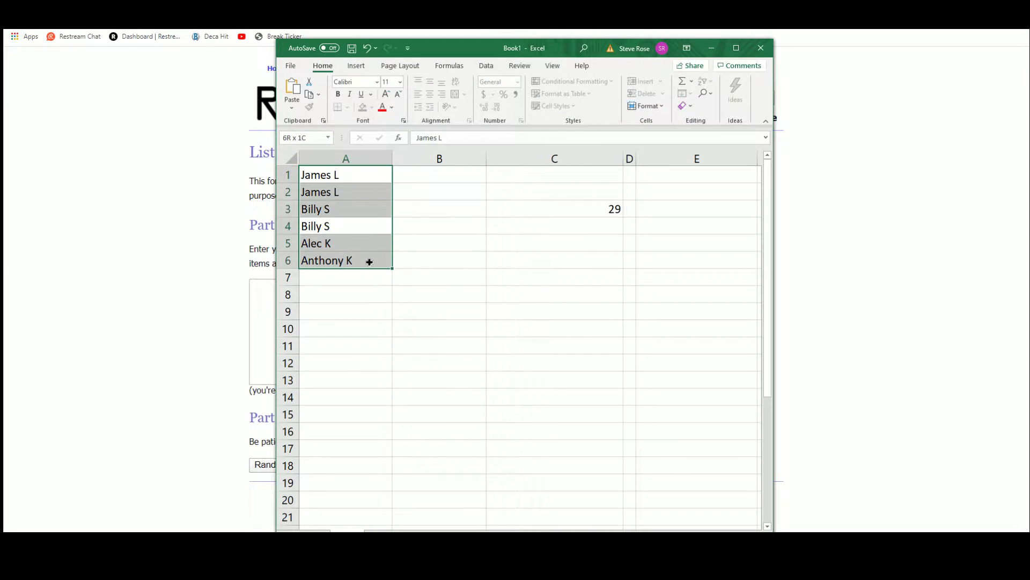
pyautogui.rightClick(370, 248)
pyautogui.click(397, 267)
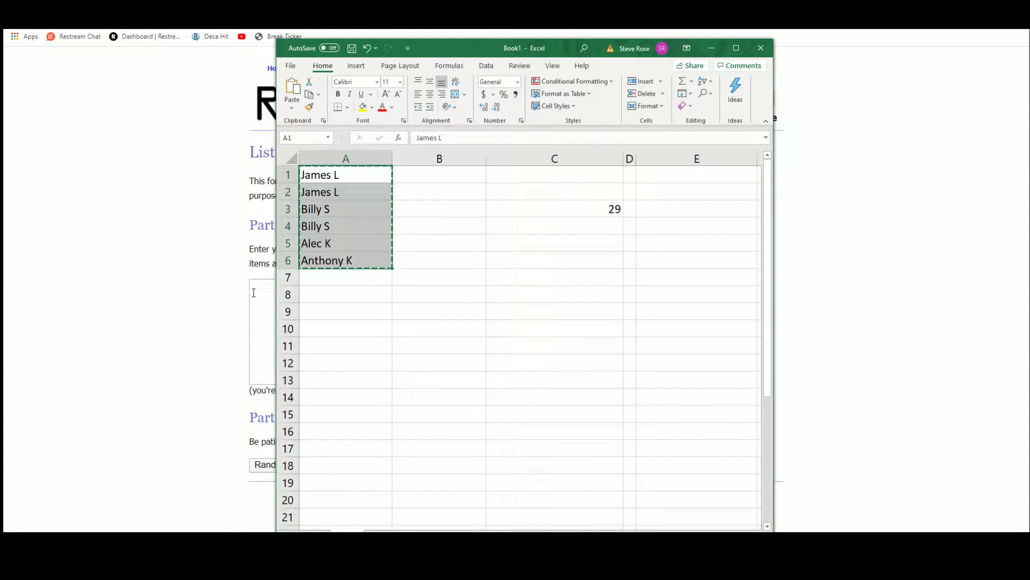
pyautogui.hotkey('alt', 'Tab')
pyautogui.click(254, 290)
pyautogui.hotkey('ctrl', 'v')
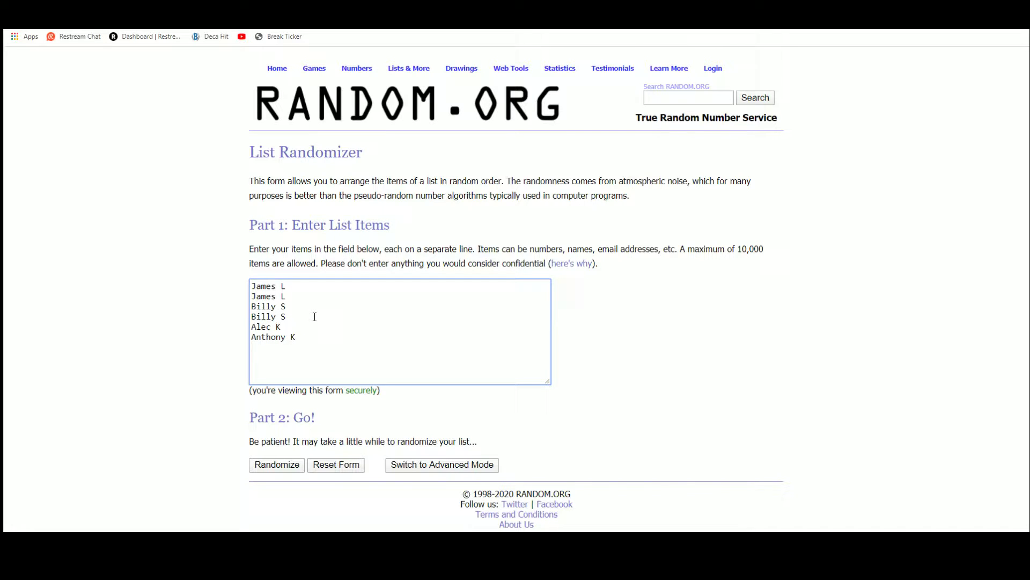
# - Shuffle the names several times and copy the shuffled list
pyautogui.click(291, 464)
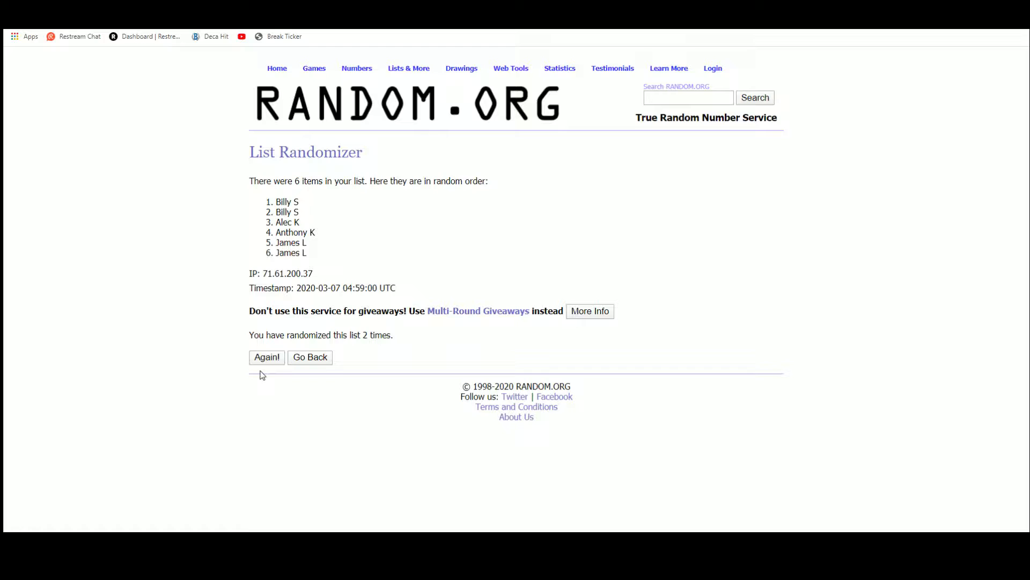
pyautogui.click(269, 359)
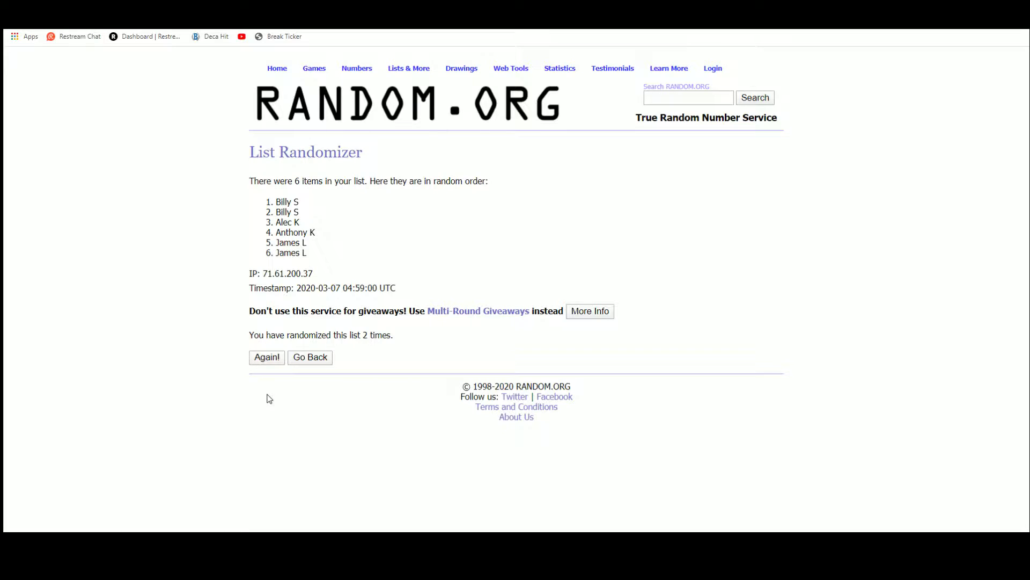
pyautogui.click(268, 357)
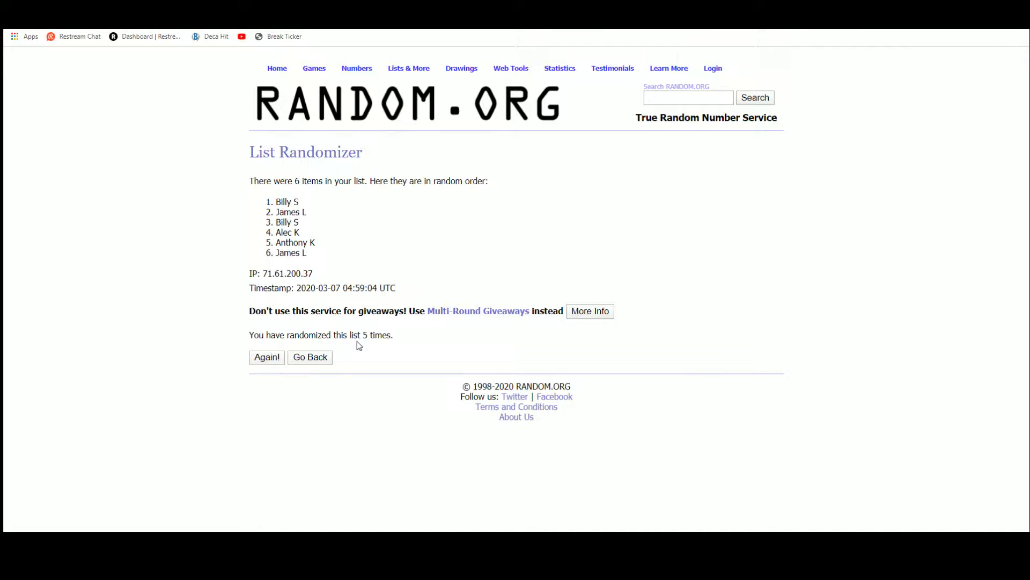
pyautogui.moveTo(276, 197); pyautogui.dragTo(331, 258)
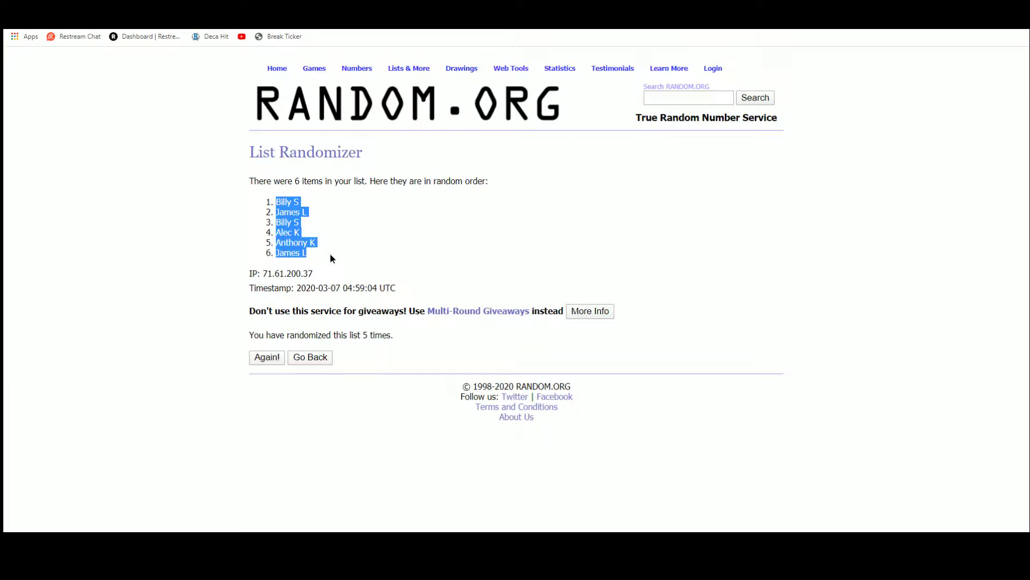
pyautogui.rightClick(306, 252)
pyautogui.click(322, 256)
# - Clear column A and paste the shuffled names at A1 as plain text
pyautogui.click(252, 517)
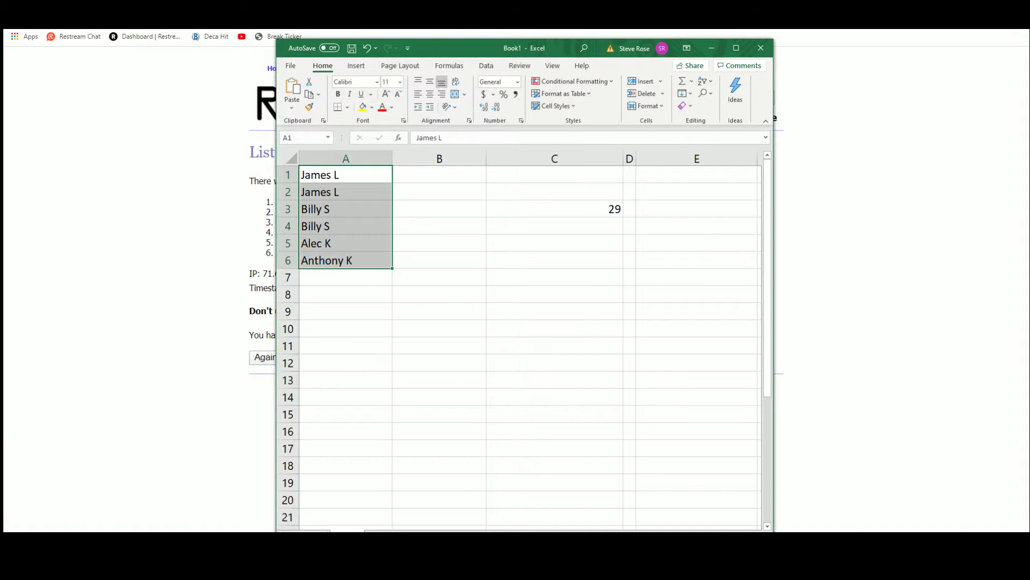
pyautogui.rightClick(365, 216)
pyautogui.click(390, 348)
pyautogui.click(331, 175)
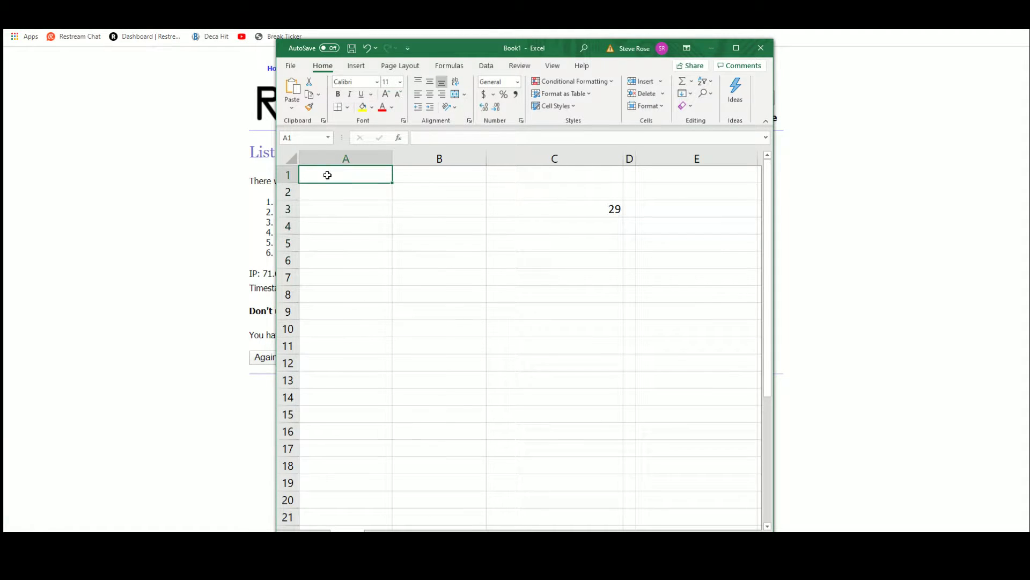
pyautogui.rightClick(329, 176)
pyautogui.click(369, 247)
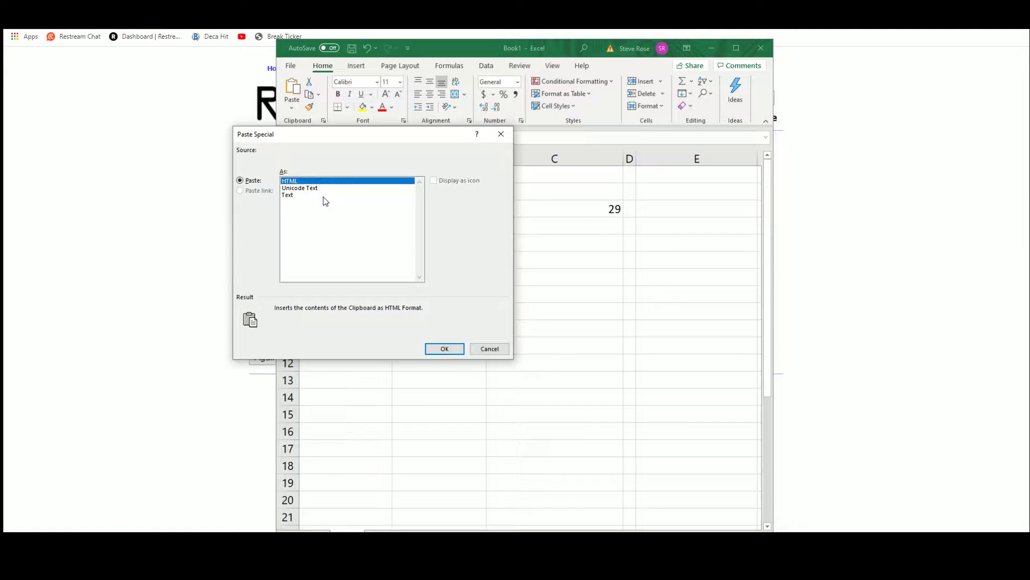
pyautogui.click(288, 195)
pyautogui.click(444, 347)
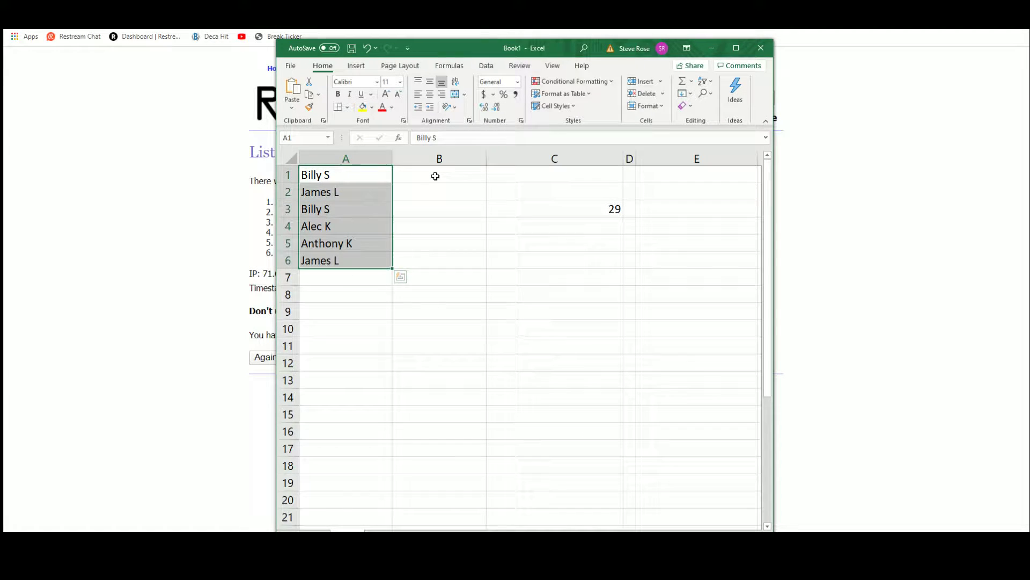
# - Select cell B1, then start a fresh List Randomizer entry for the six divisions
pyautogui.click(435, 175)
pyautogui.hotkey('alt', 'Tab')
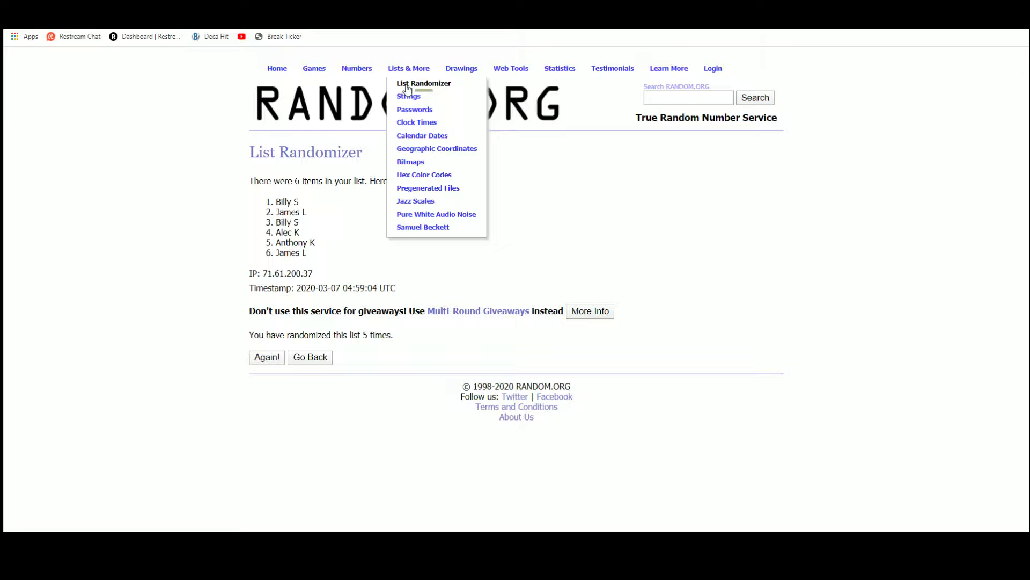
pyautogui.click(310, 357)
pyautogui.click(271, 300)
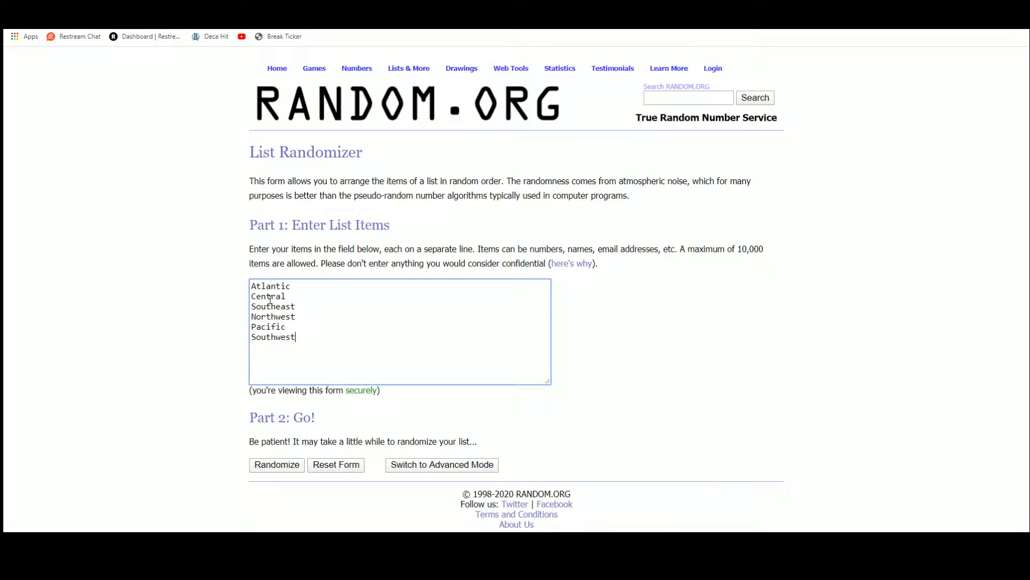
# - Shuffle the divisions to Pacific, Southeast, Central, Atlantic, Southwest, Northwest and select them
pyautogui.click(277, 465)
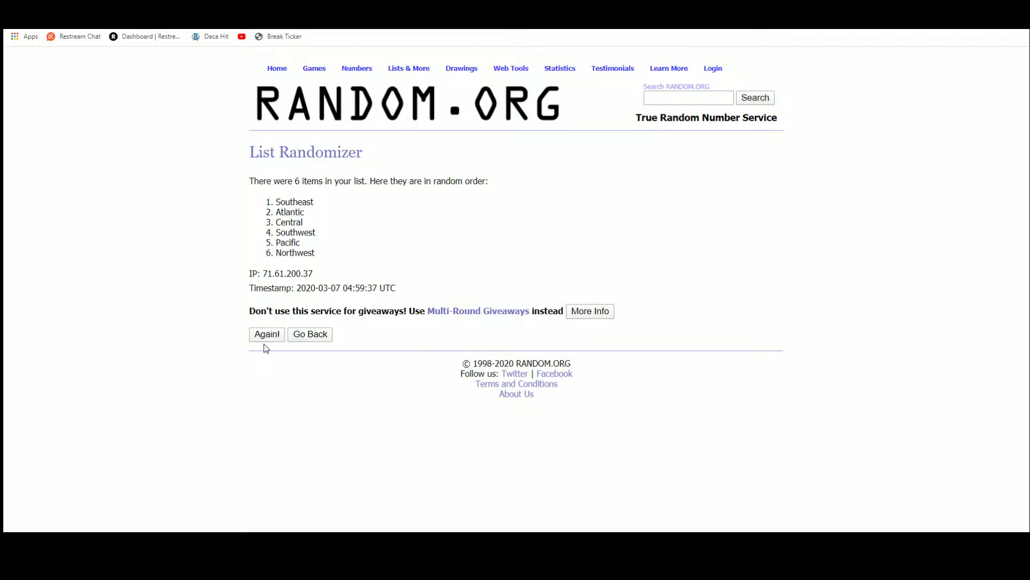
pyautogui.click(267, 334)
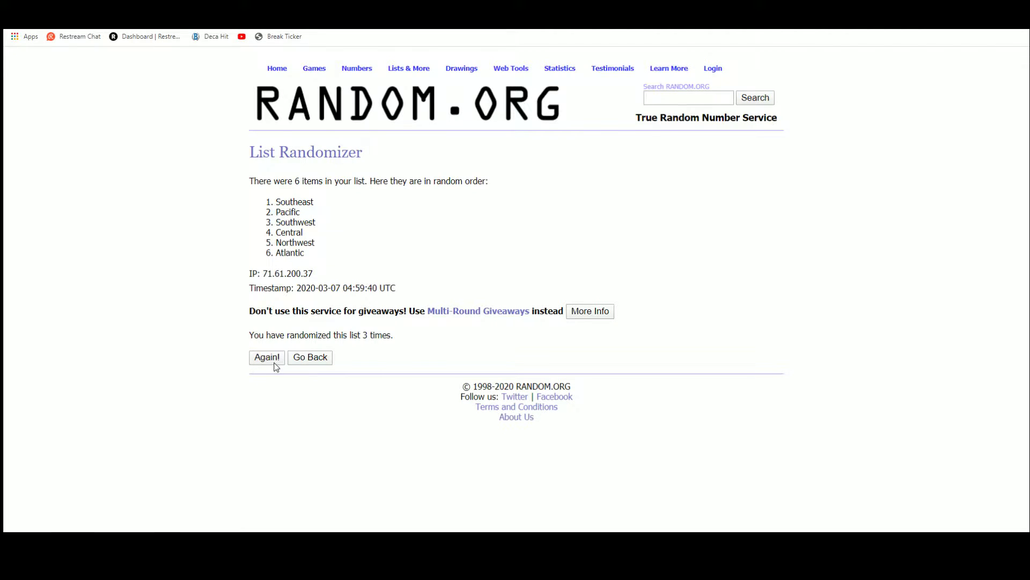
pyautogui.click(267, 357)
pyautogui.click(265, 358)
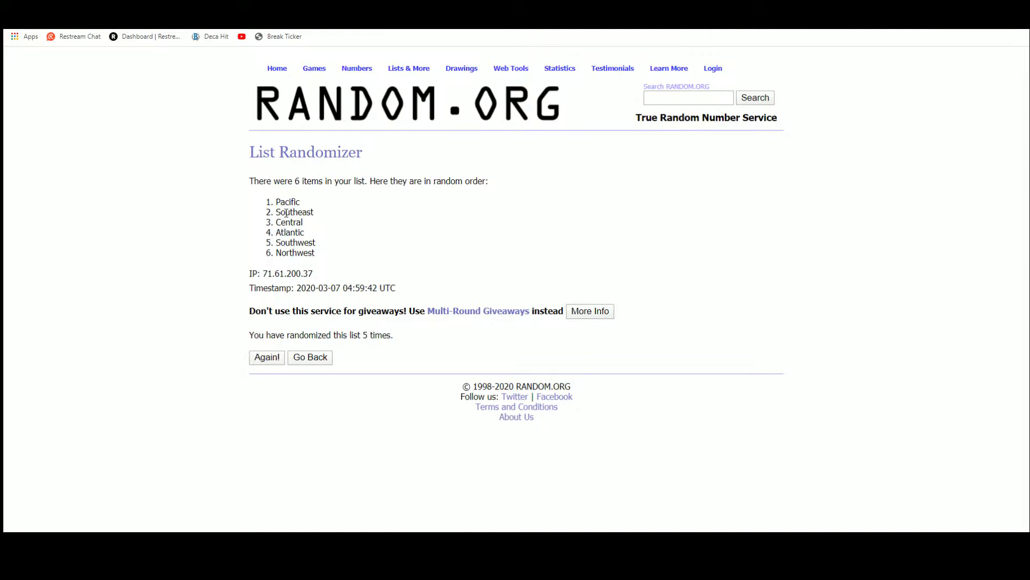
pyautogui.moveTo(275, 200); pyautogui.dragTo(339, 252)
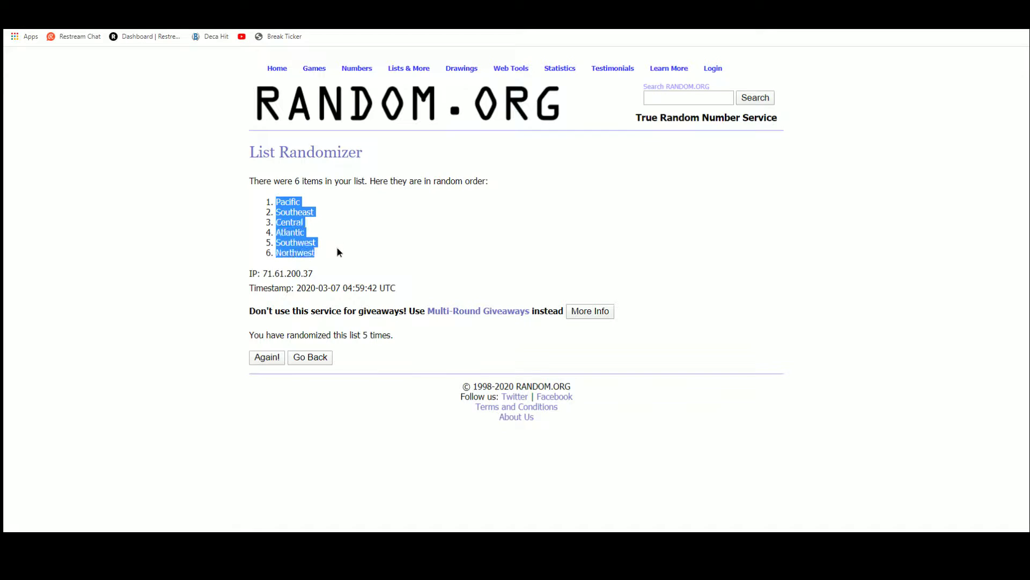
# - Copy the shuffled divisions and paste them at cell B1 as plain text
pyautogui.rightClick(305, 246)
pyautogui.click(319, 284)
pyautogui.hotkey('alt', 'Tab')
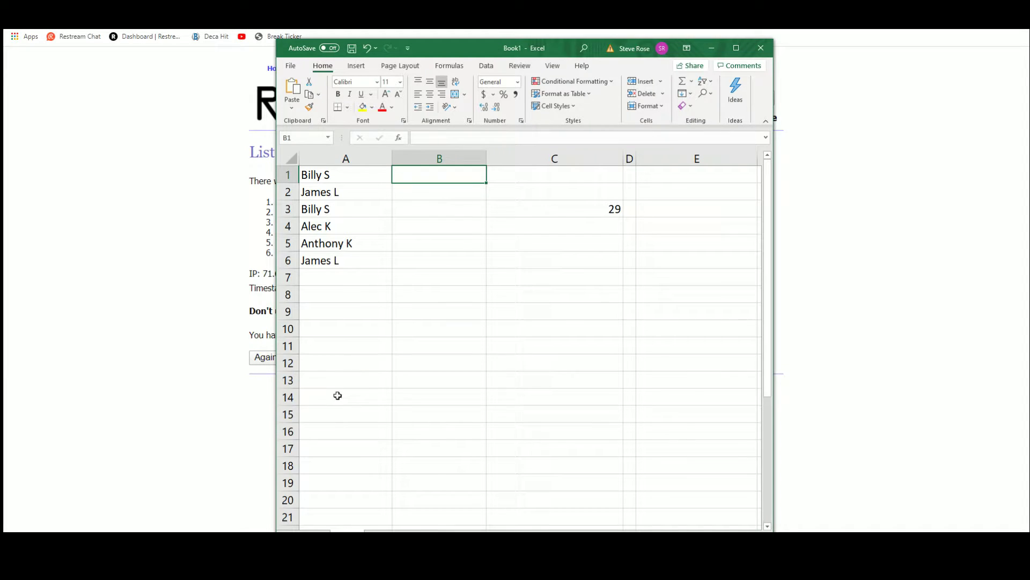
pyautogui.rightClick(417, 179)
pyautogui.click(475, 241)
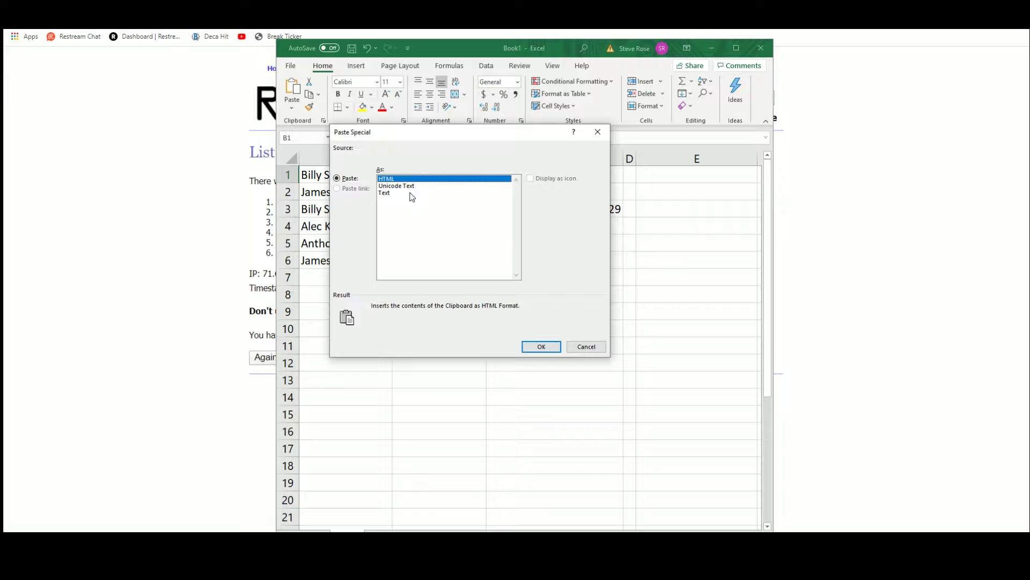
pyautogui.click(394, 194)
pyautogui.click(541, 346)
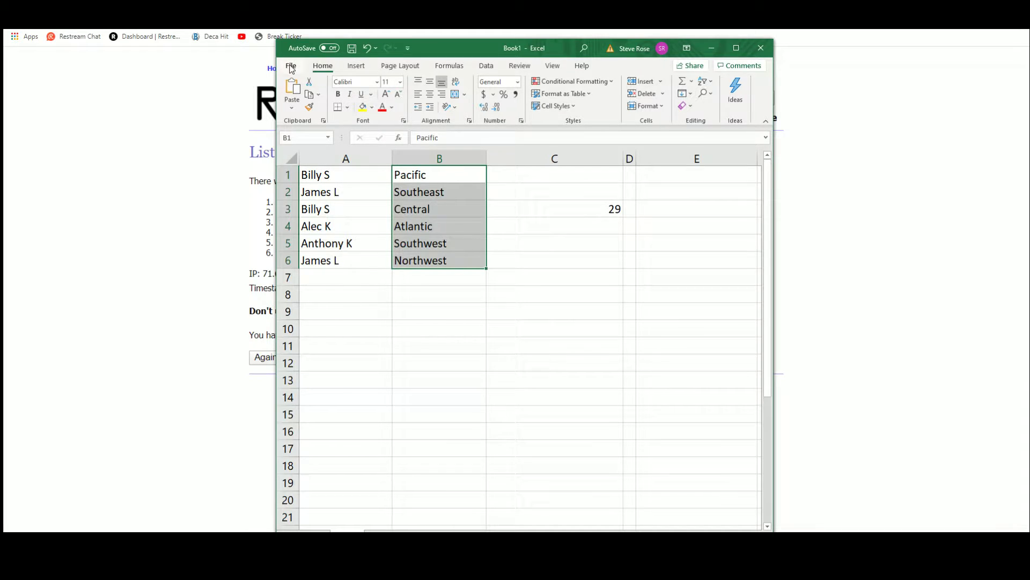
# - Check the sheet in print preview, then review each name-division pairing from B1 down
pyautogui.click(291, 68)
pyautogui.click(307, 228)
pyautogui.press('Escape')
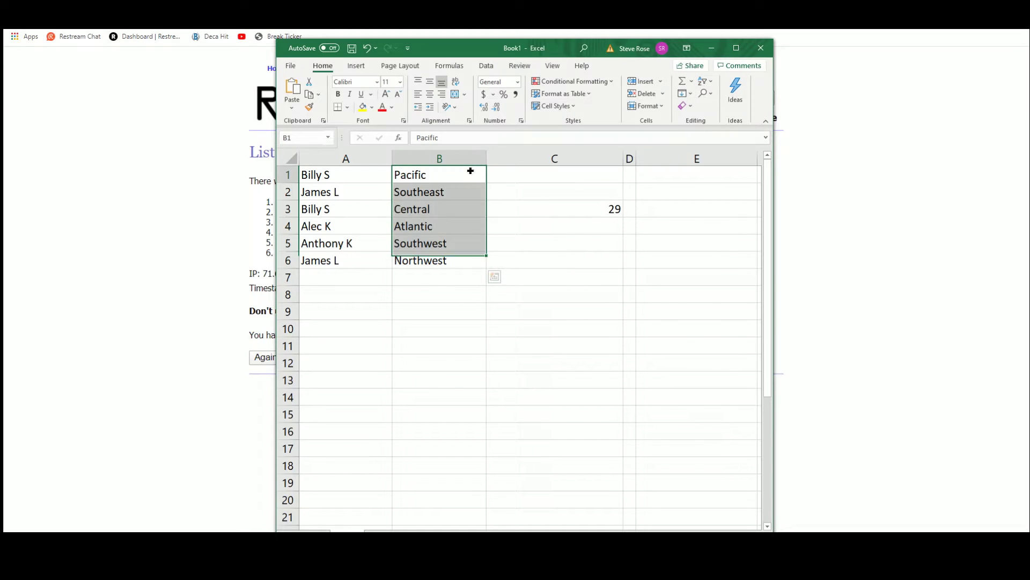
pyautogui.click(471, 171)
pyautogui.press('Down')
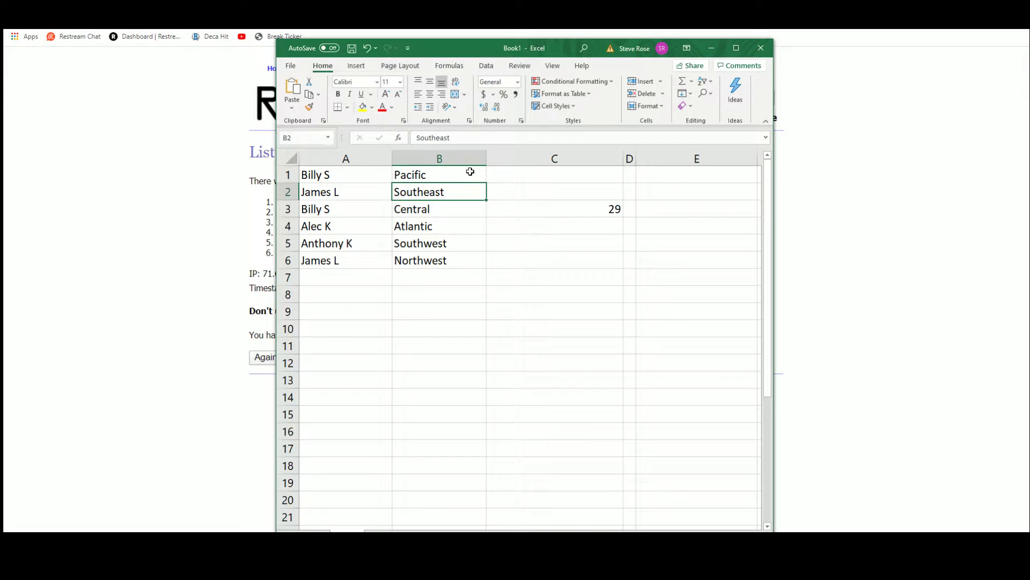
pyautogui.press('Down')
pyautogui.press('Down')
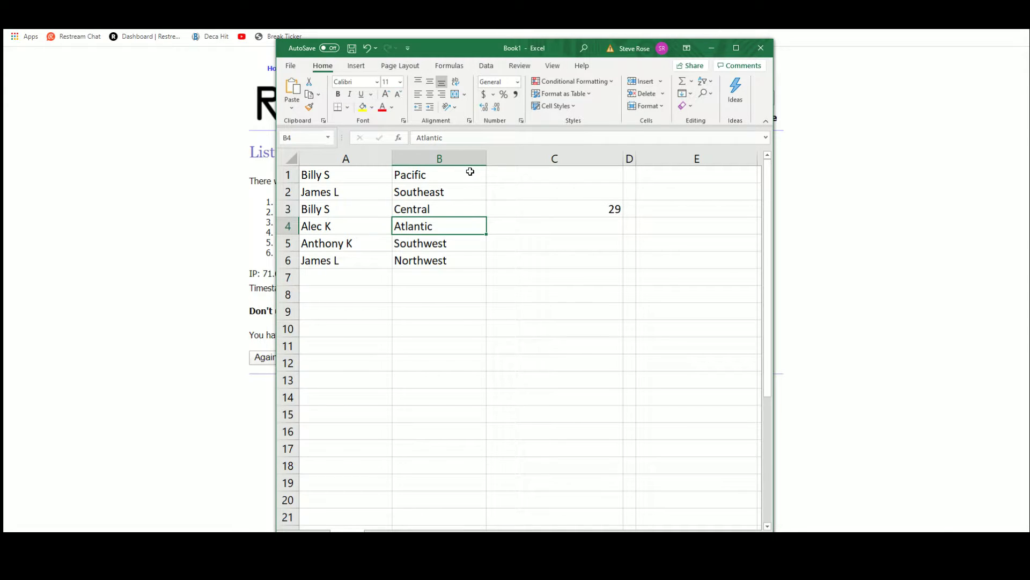
pyautogui.press('Down')
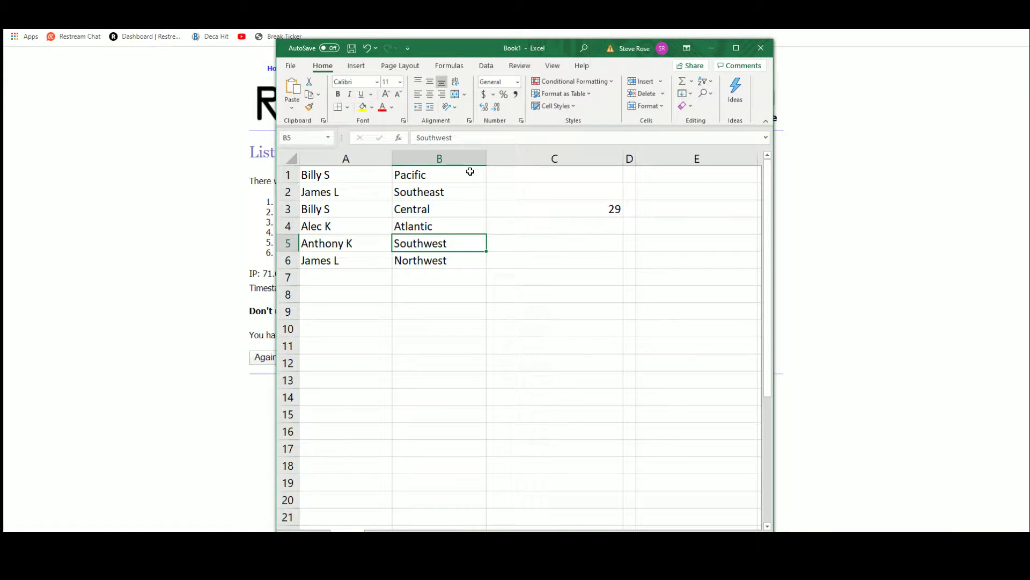
pyautogui.press('Down')
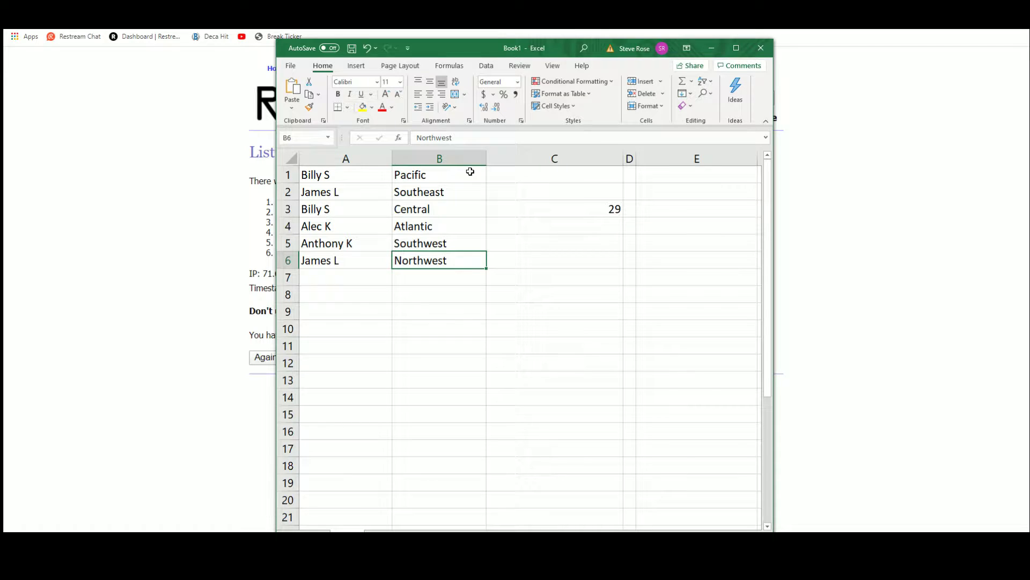